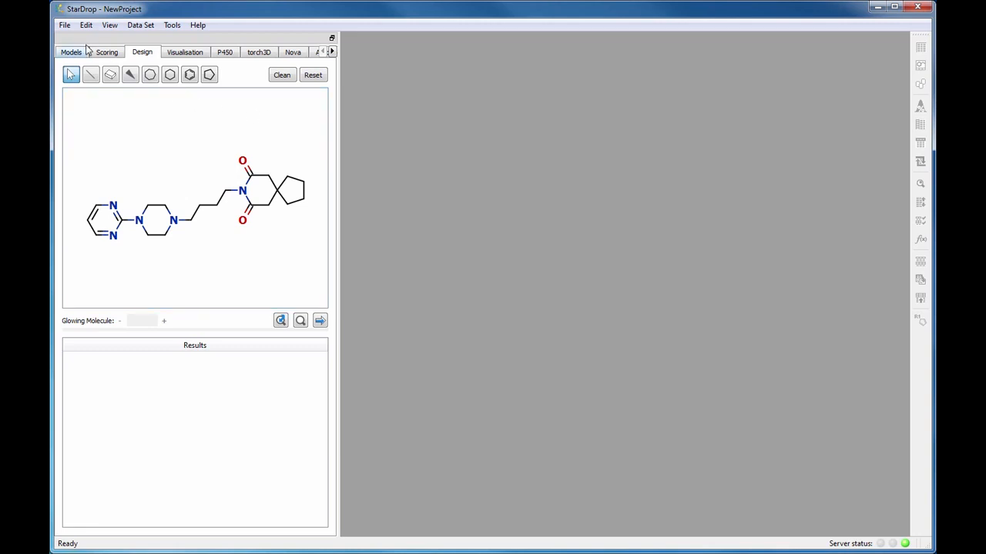
# - Open the BuspironeS1.add data set from the P450 worked examples folder
pyautogui.click(64, 25)
pyautogui.click(66, 39)
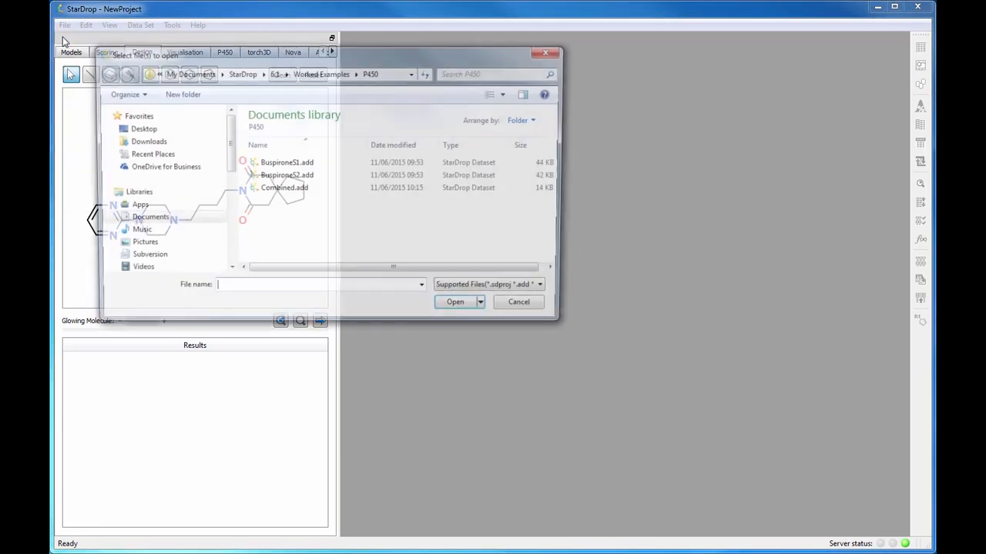
pyautogui.click(274, 162)
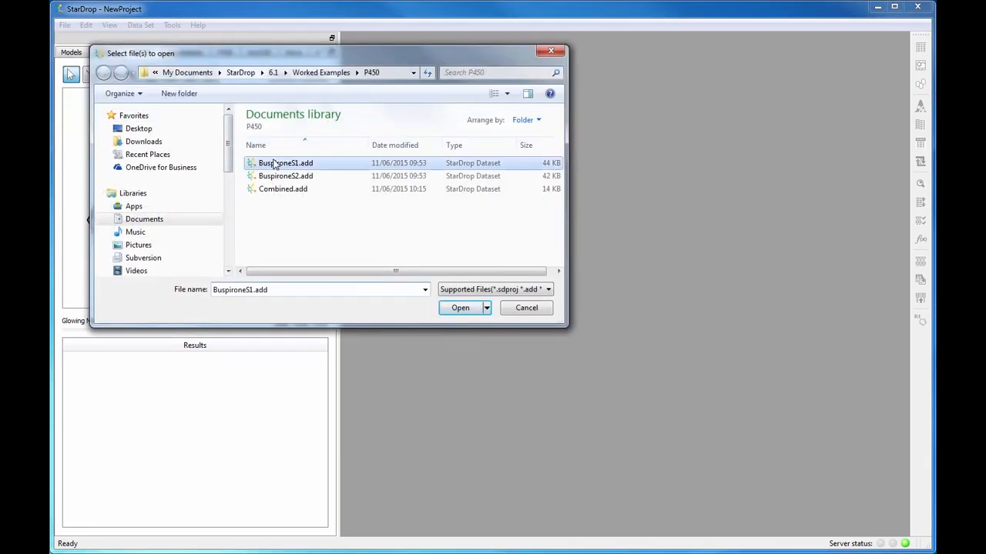
pyautogui.click(445, 309)
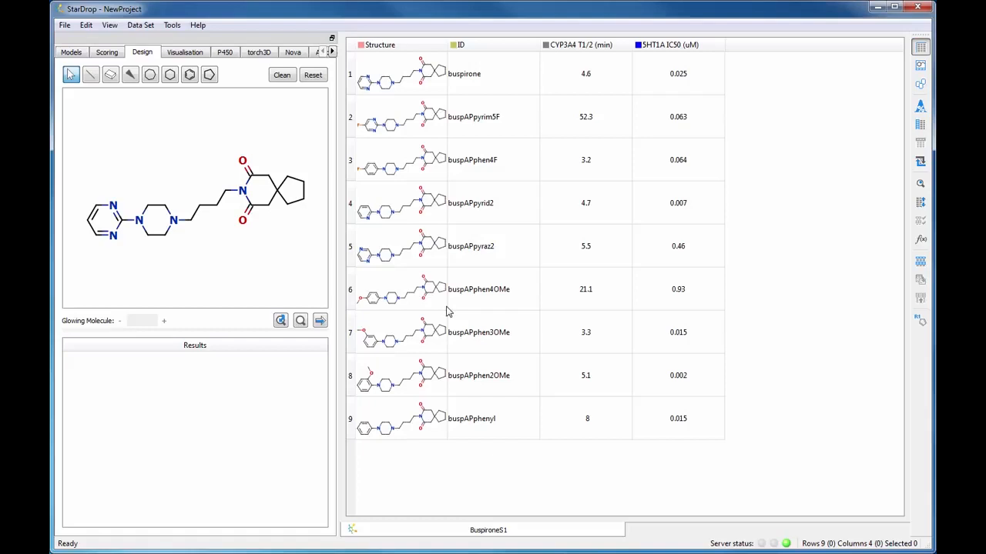
# - Run the P450 metabolism prediction on all compounds in the BuspironeS1 data set
pyautogui.moveTo(448, 311)
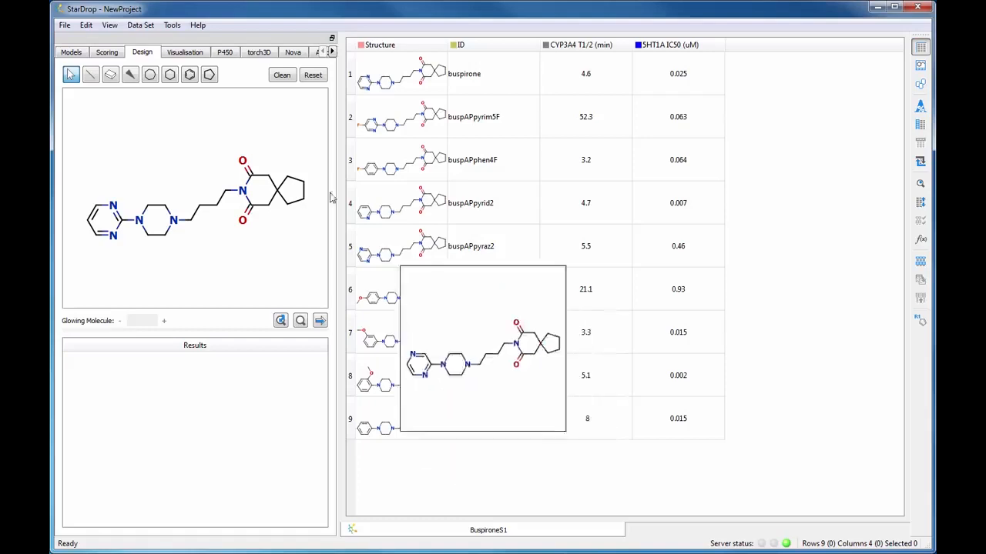
pyautogui.click(238, 59)
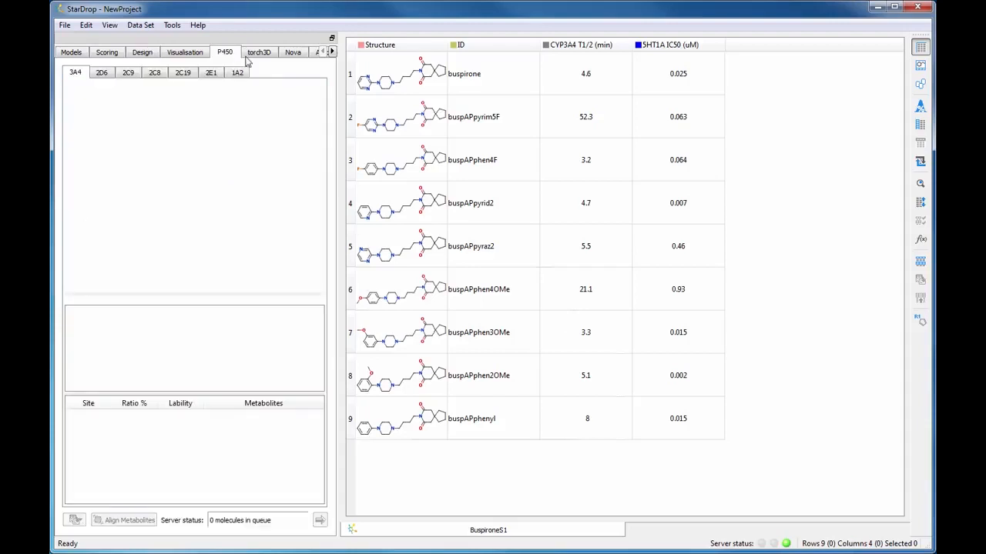
pyautogui.click(350, 47)
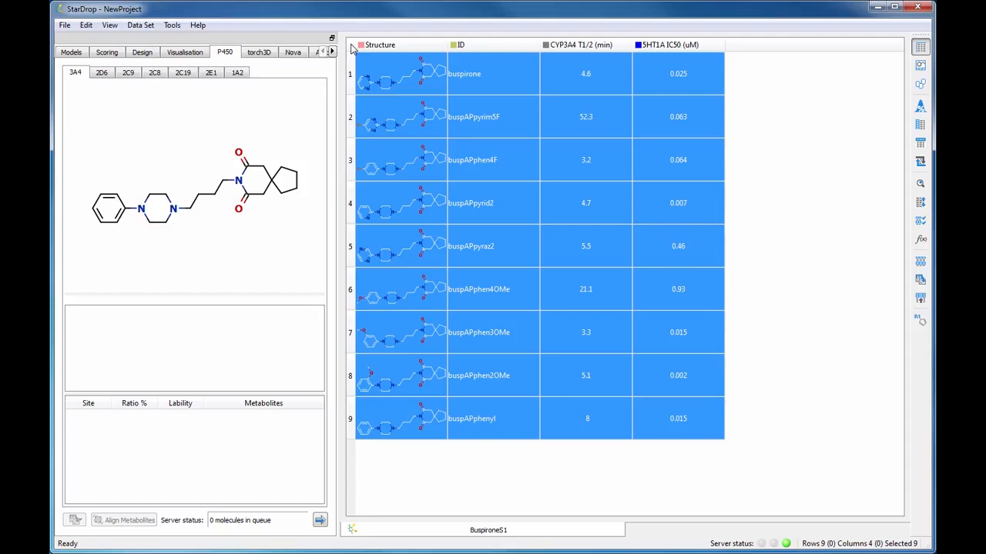
pyautogui.click(321, 522)
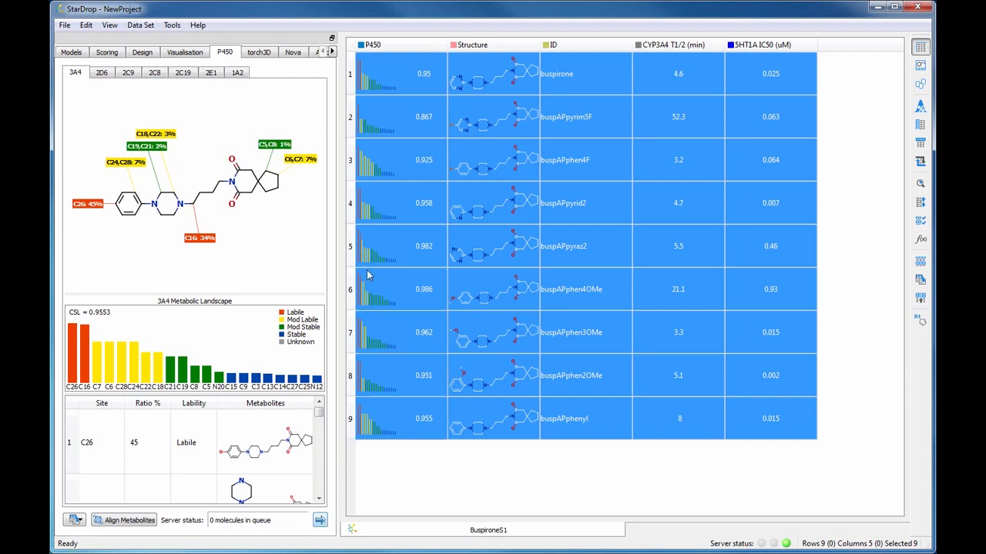
# - Examine the 3A4 metabolic landscapes of buspirone, buspAPpyrid2, buspAPphen4F and buspAPpyrim5F one after another
pyautogui.click(350, 85)
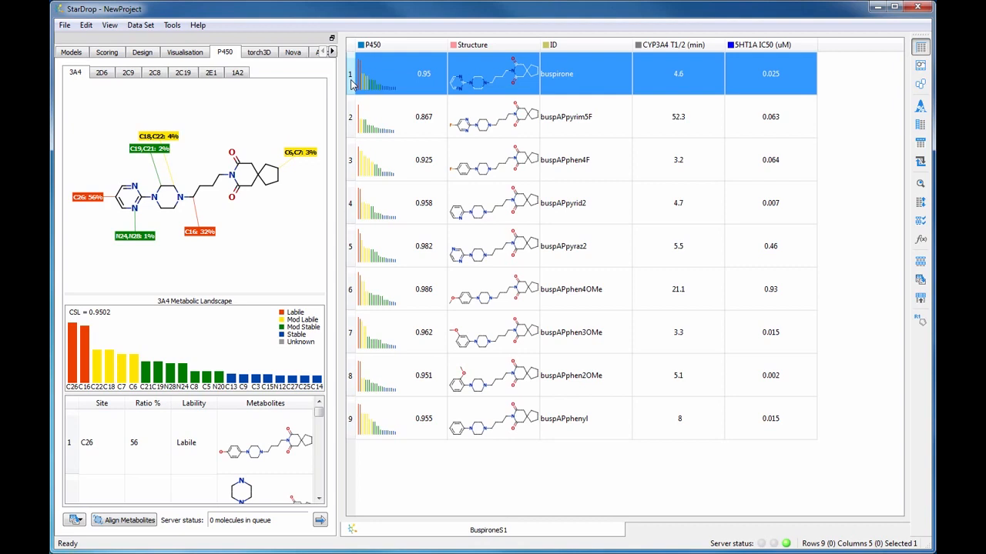
pyautogui.click(353, 214)
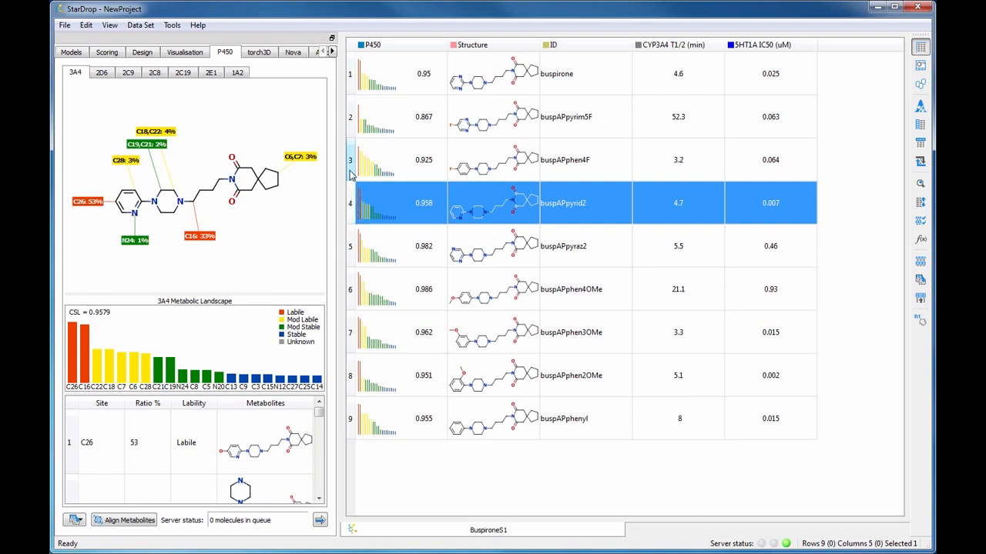
pyautogui.click(351, 174)
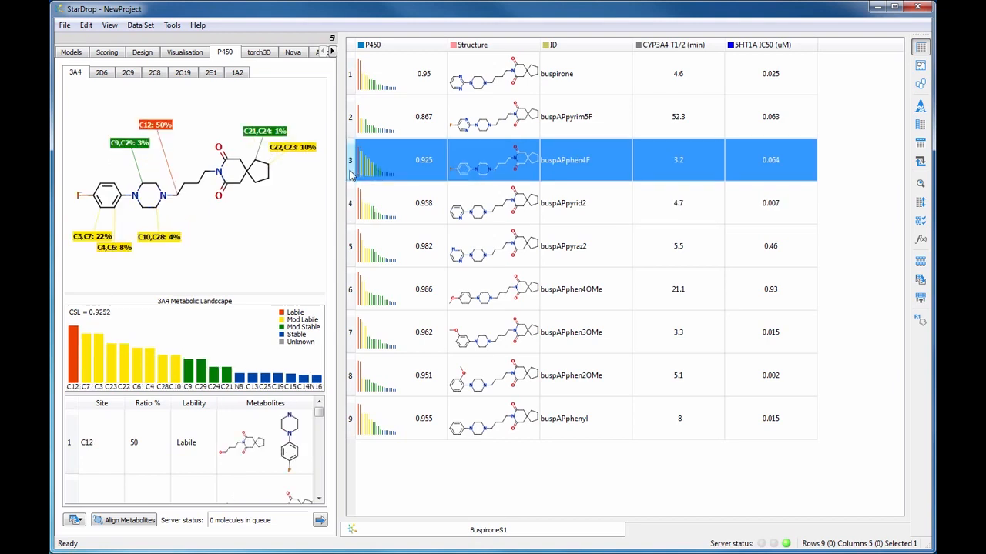
pyautogui.click(351, 130)
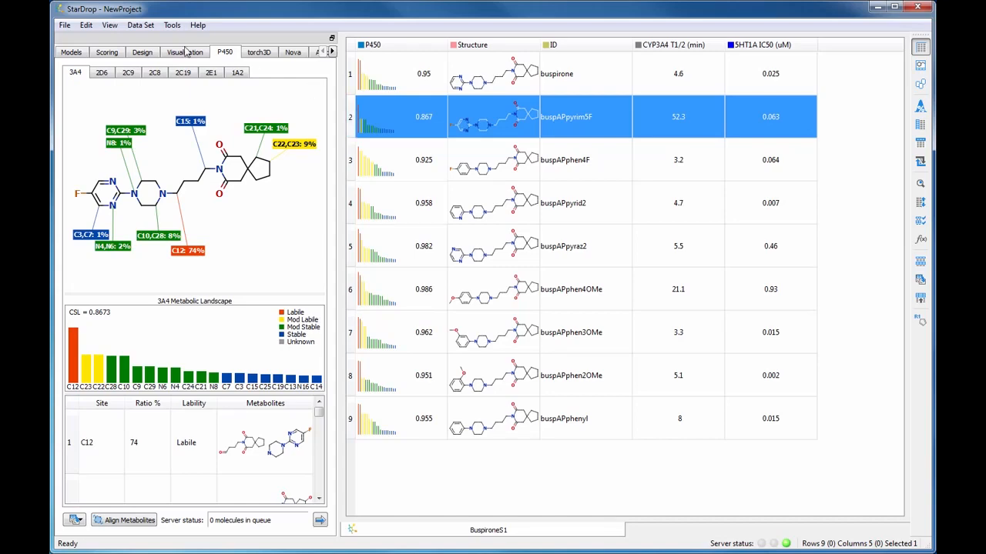
# - Open the BuspironeS2.add data set and run the P450 metabolism prediction on all its compounds
pyautogui.click(65, 25)
pyautogui.click(85, 40)
pyautogui.click(291, 178)
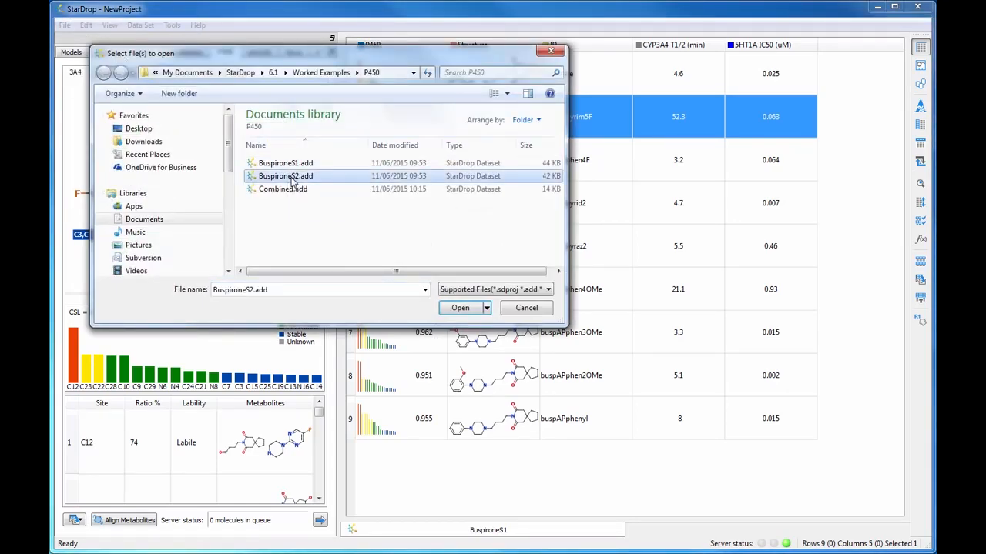
pyautogui.click(446, 309)
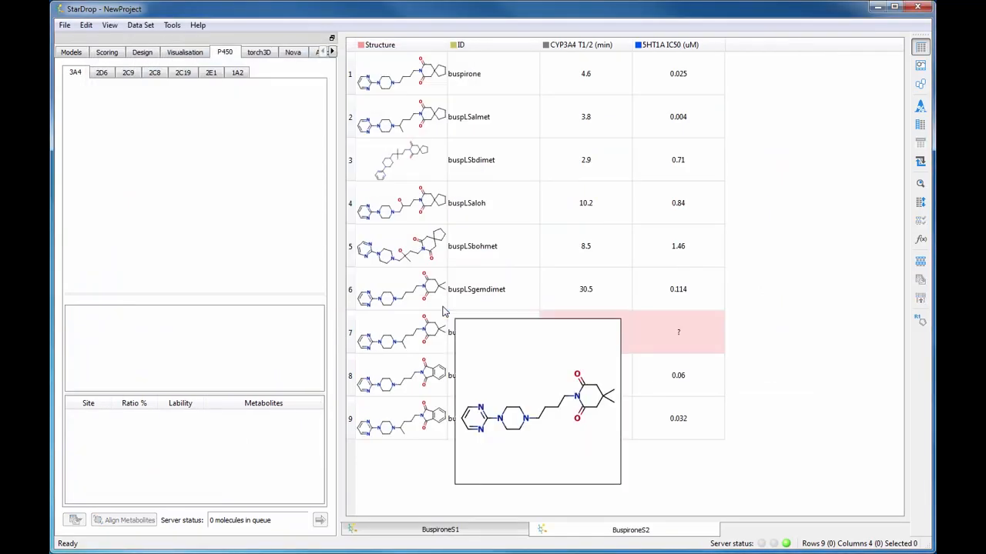
pyautogui.click(353, 54)
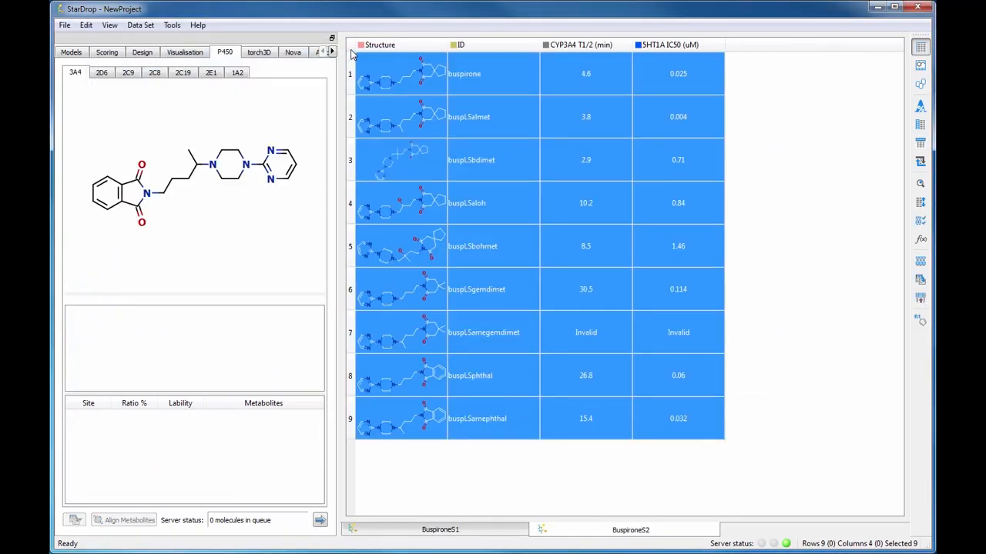
pyautogui.click(320, 520)
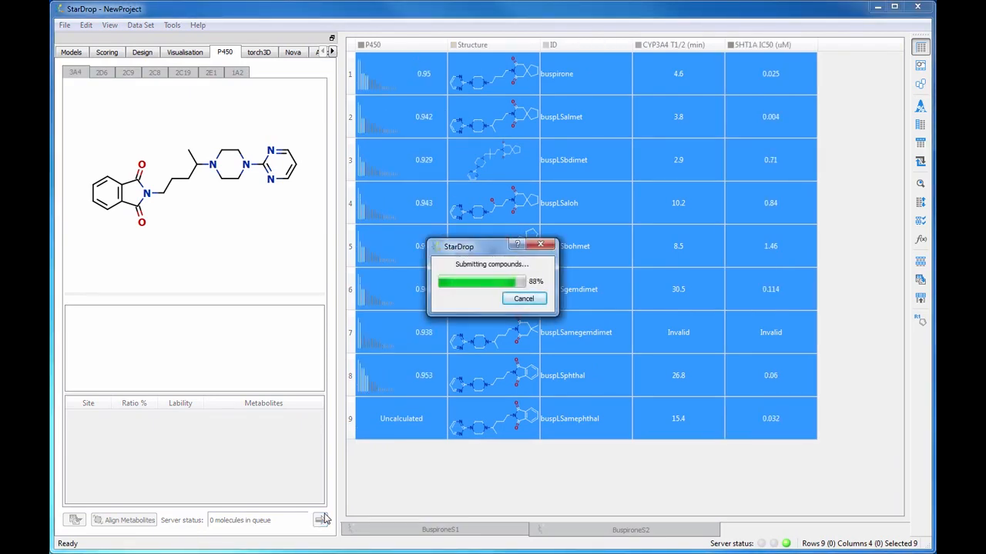
# - Examine the 3A4 metabolic landscapes of buspLSalmet, buspLSbohmet and buspLSamegemdimet
pyautogui.click(351, 117)
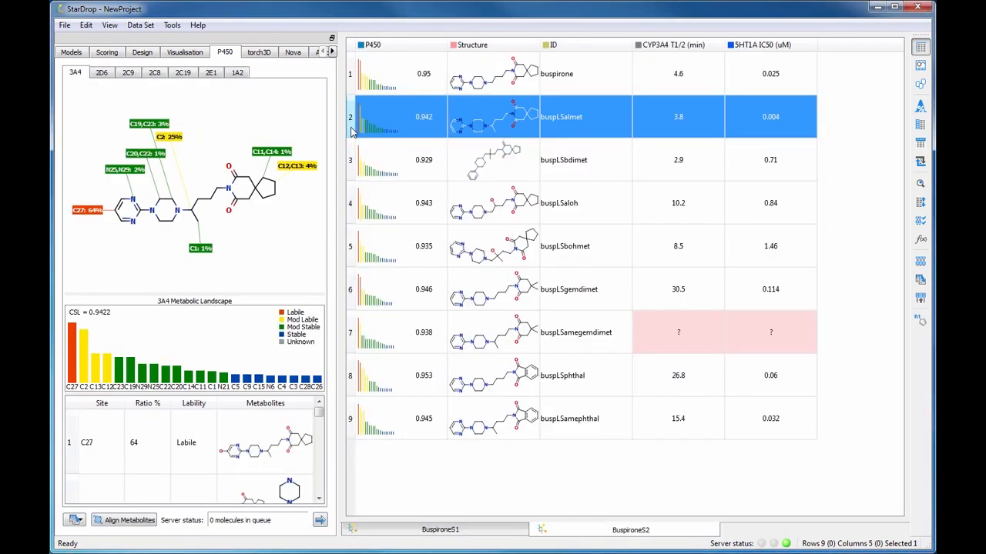
pyautogui.click(352, 244)
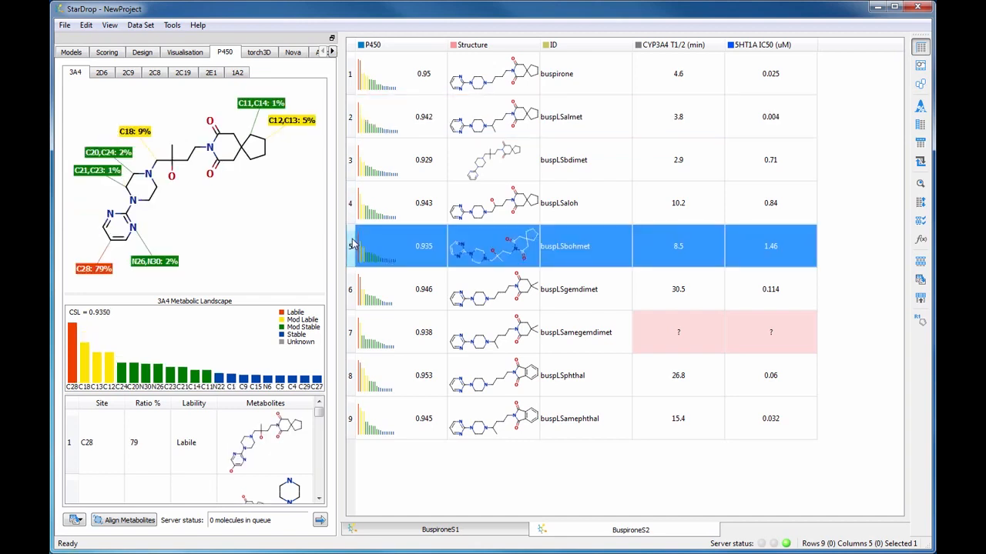
pyautogui.click(350, 335)
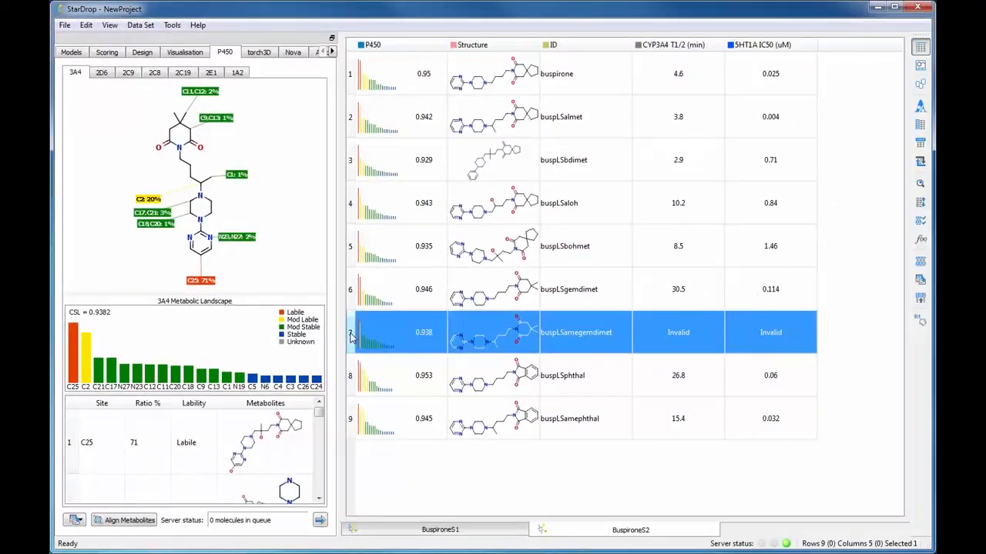
# - Open the Combined.add data set and run the P450 metabolism prediction on all its compounds
pyautogui.click(65, 24)
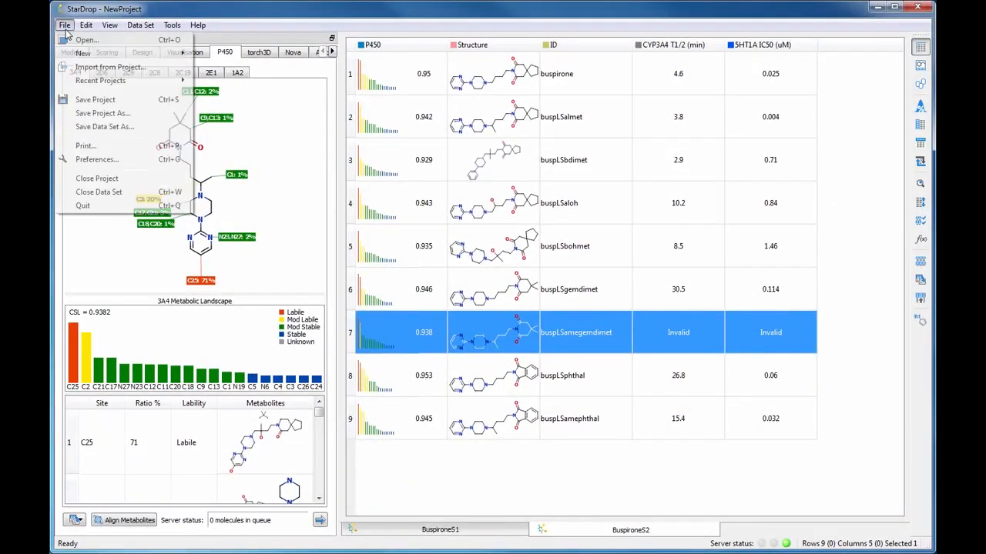
pyautogui.click(81, 39)
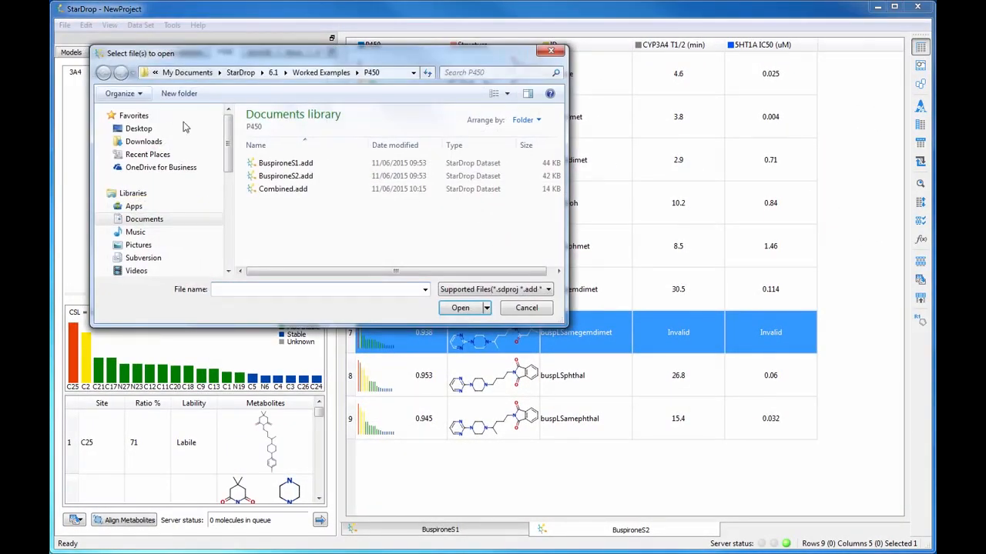
pyautogui.click(271, 189)
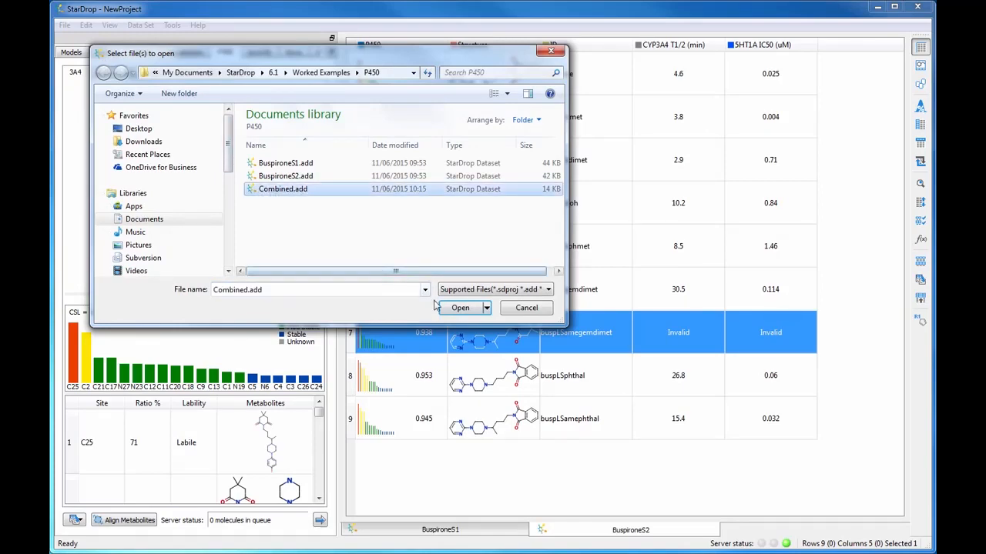
pyautogui.click(447, 310)
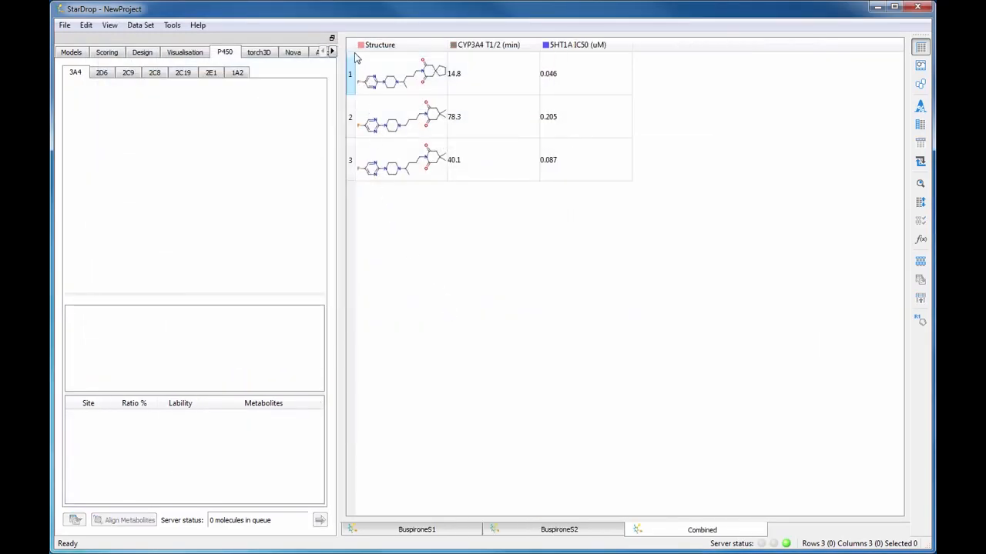
pyautogui.click(354, 48)
pyautogui.click(320, 521)
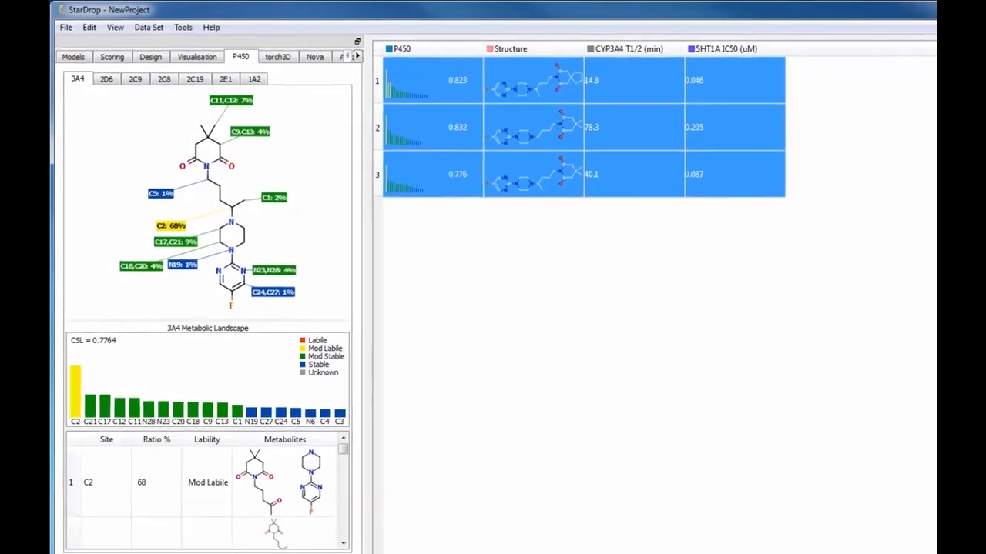
# - In the design sketch of the second Combined compound, replace both pyrimidine nitrogens with carbon and remove the fluorine
pyautogui.click(378, 124)
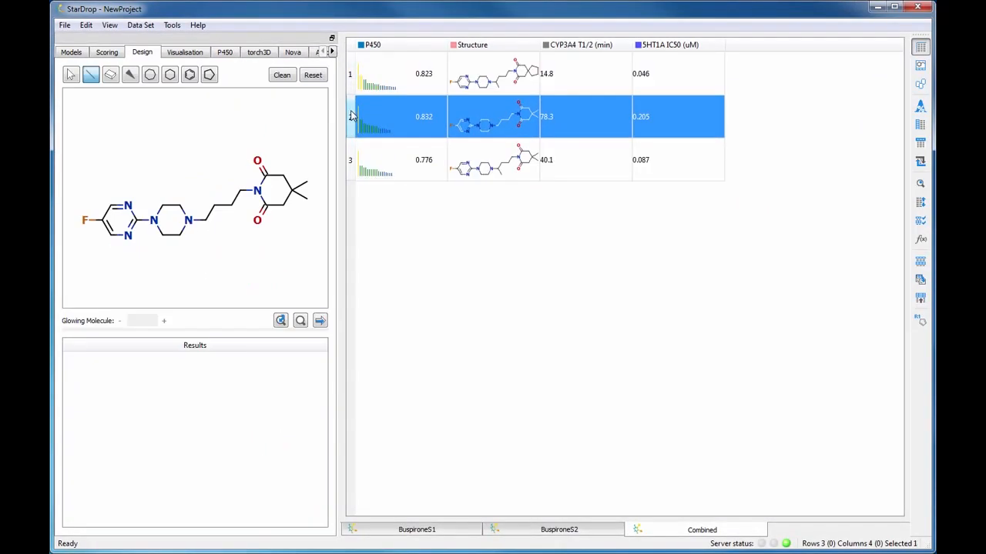
pyautogui.click(127, 206)
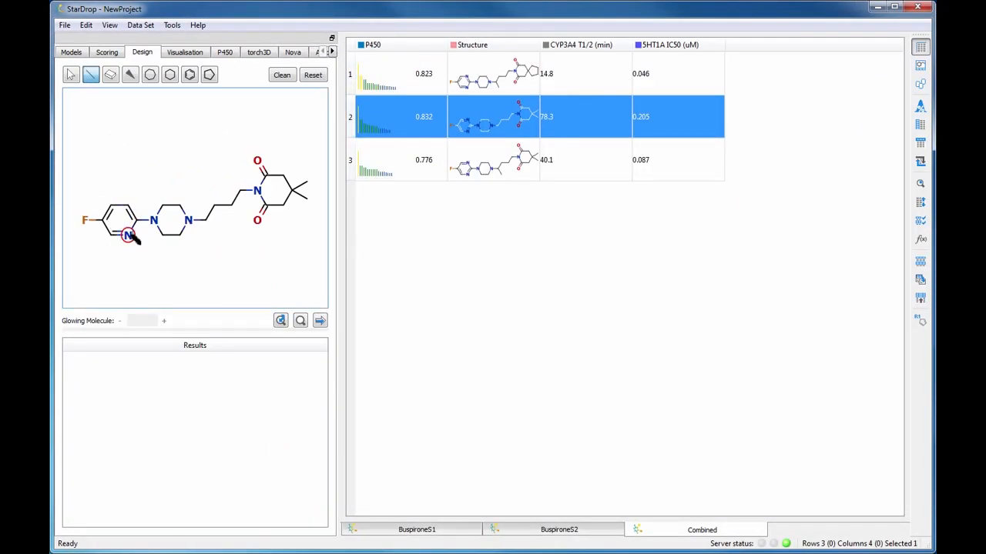
pyautogui.click(130, 235)
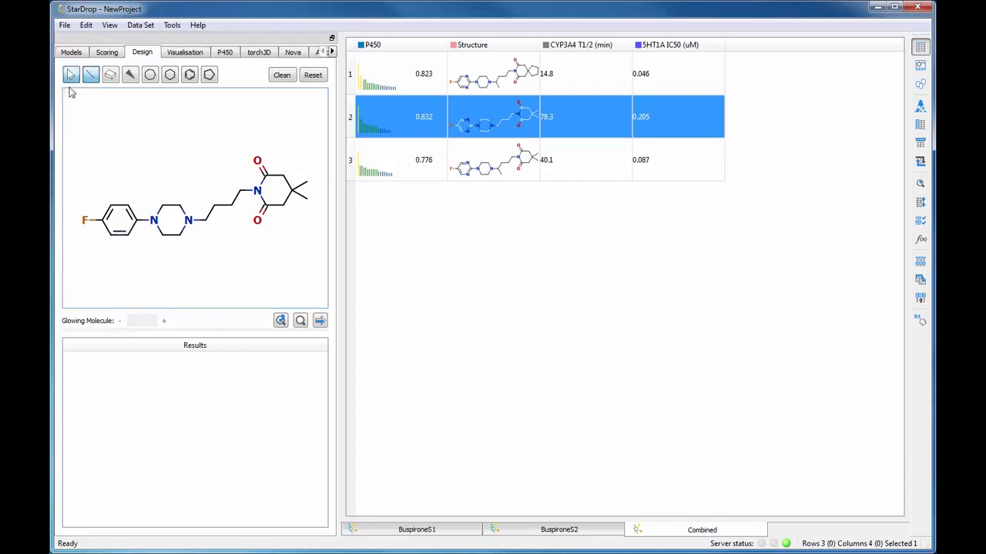
pyautogui.click(85, 221)
# - Complete a methoxy group on the phenyl ring carbon next to the piperazine attachment and add the new structure to the Combined data set
pyautogui.click(90, 74)
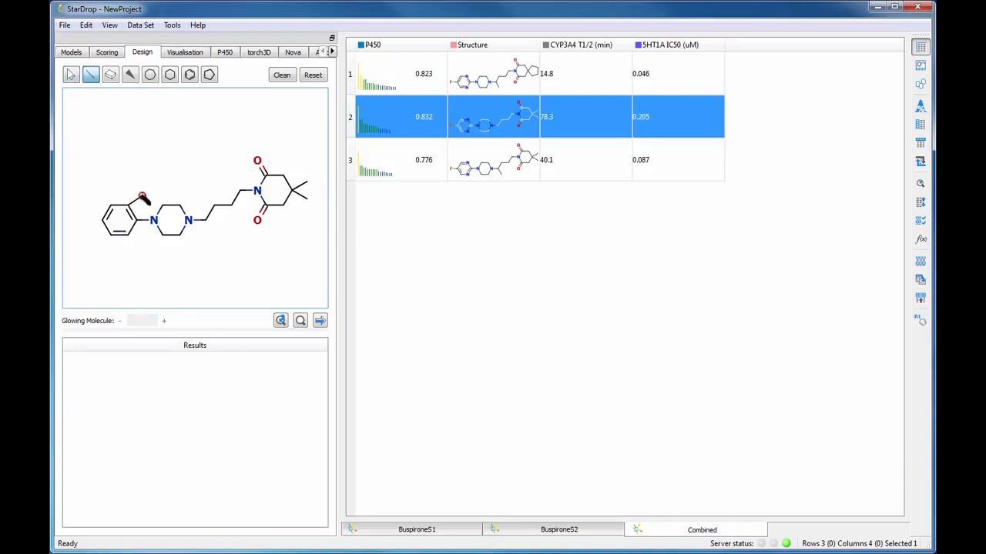
pyautogui.moveTo(143, 197); pyautogui.dragTo(138, 176)
pyautogui.click(320, 320)
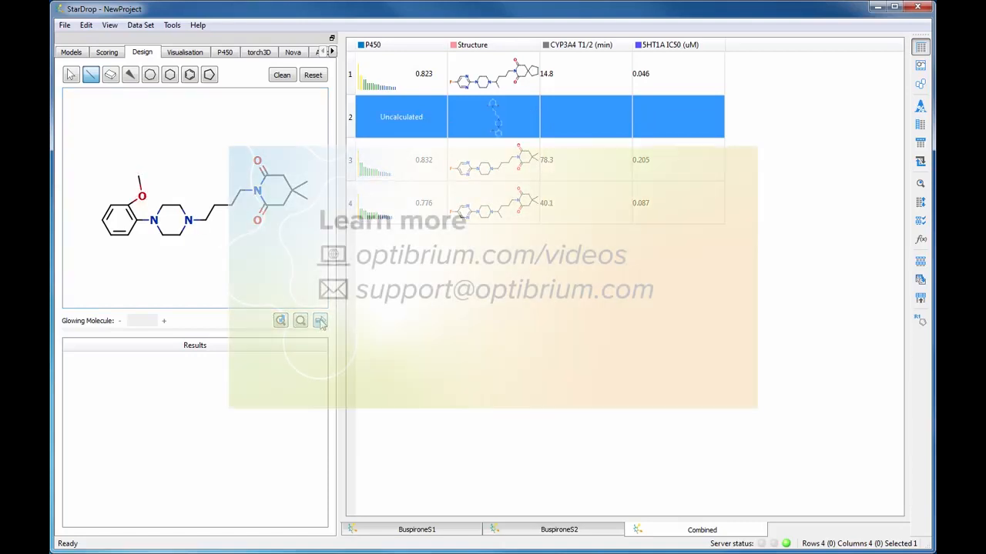